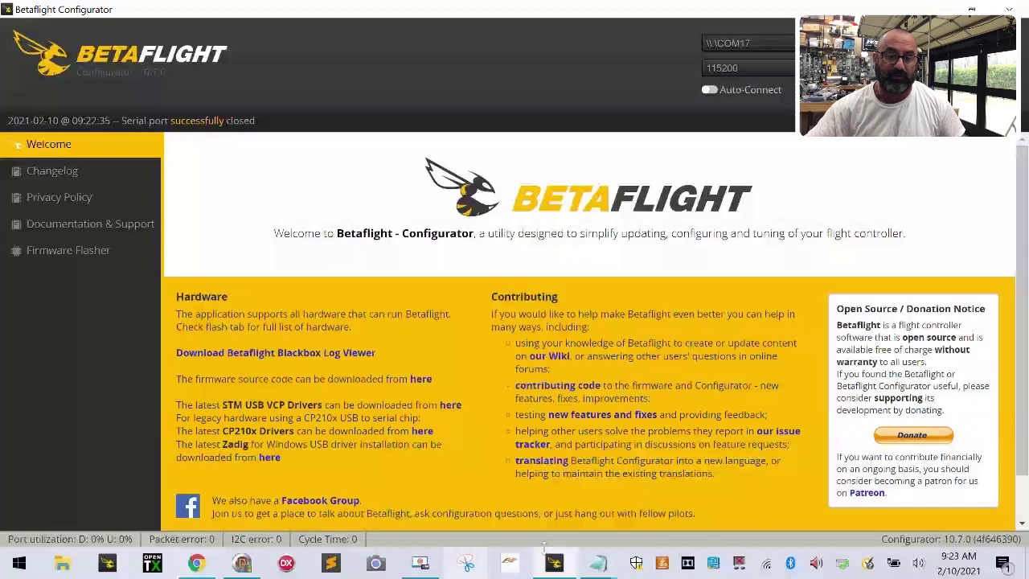
# Flash the online Betaflight 4.2.6 firmware for HGLRCF722 with full chip erase and apply the board's custom defaults
pyautogui.click(69, 250)
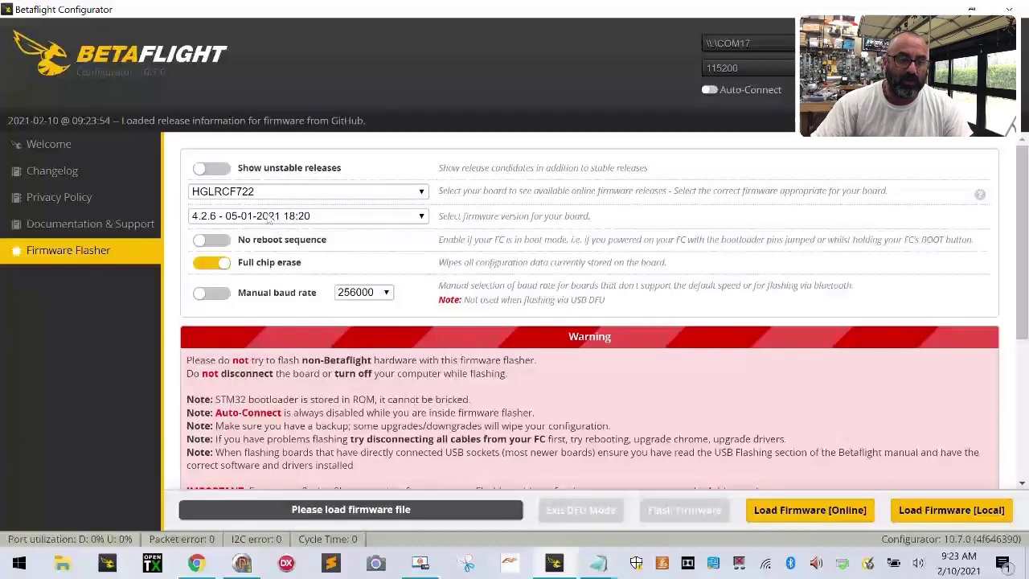
pyautogui.click(271, 219)
pyautogui.click(295, 260)
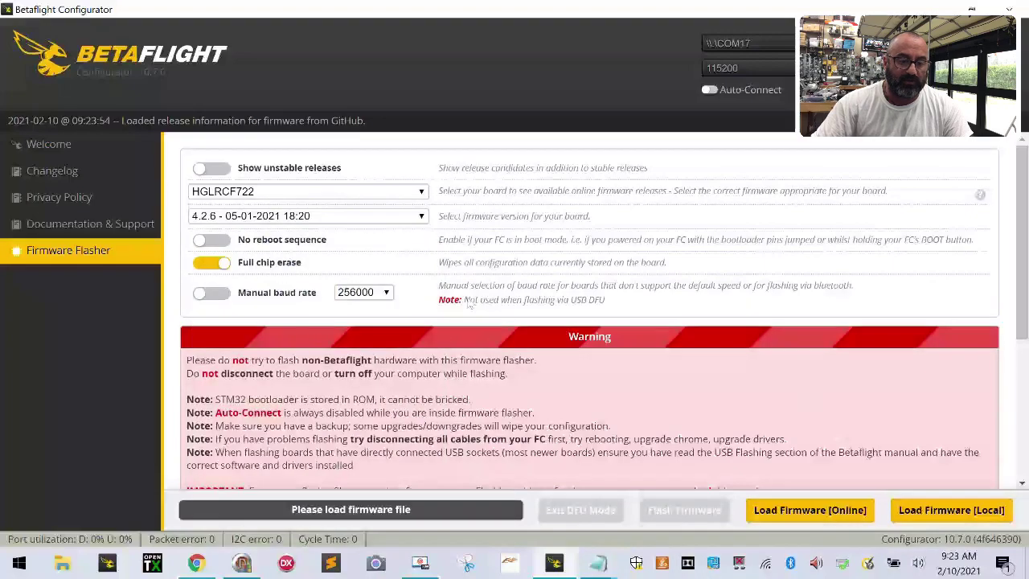
pyautogui.click(818, 511)
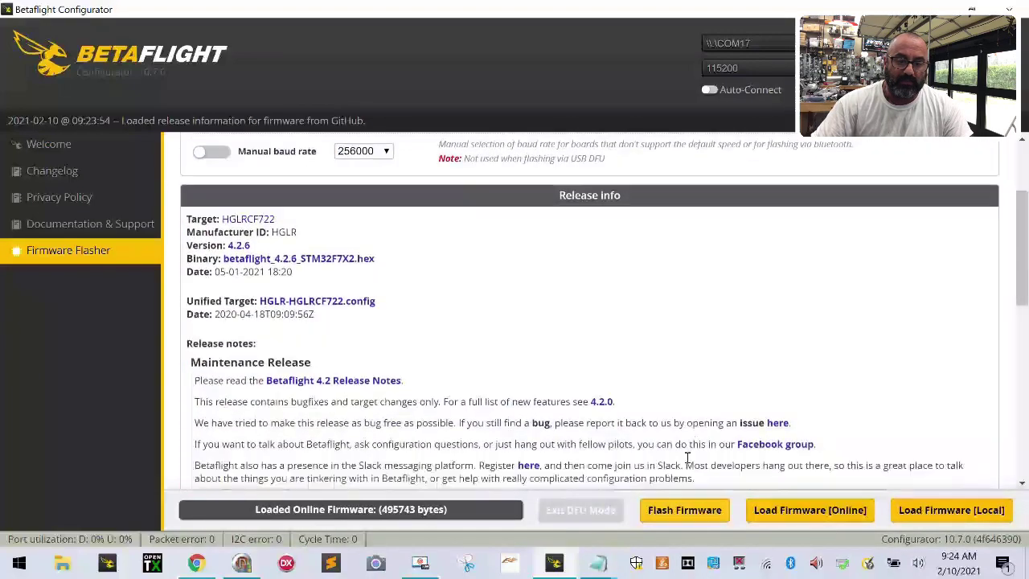
pyautogui.click(664, 511)
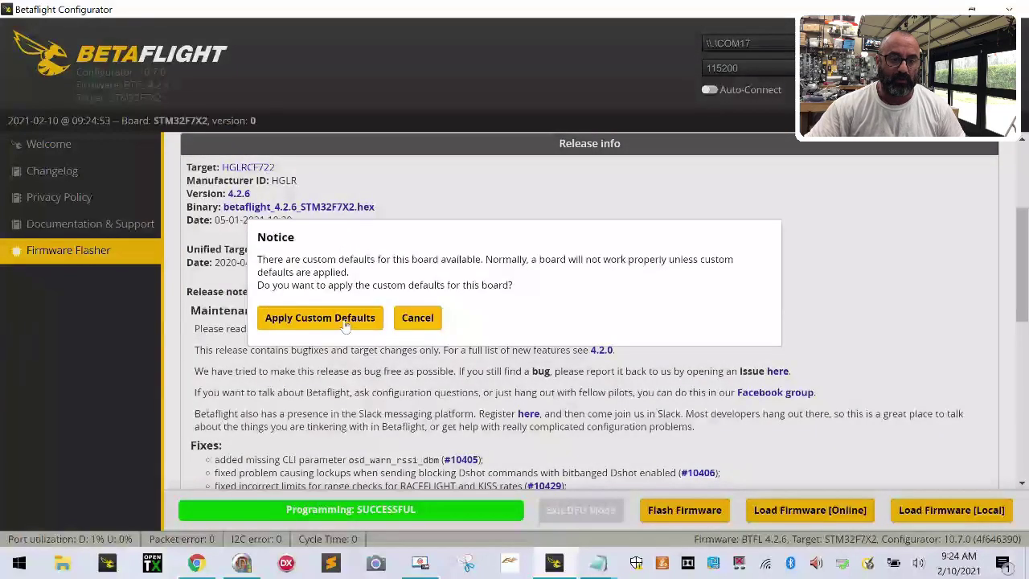
pyautogui.click(319, 318)
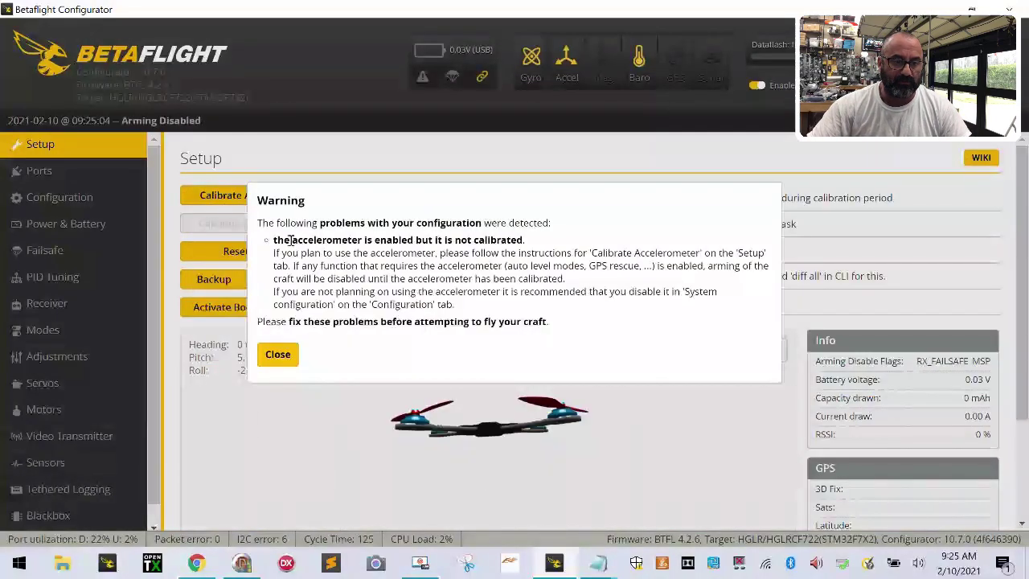
# Dismiss the configuration warning and calibrate the accelerometer
pyautogui.moveTo(291, 240); pyautogui.dragTo(503, 254)
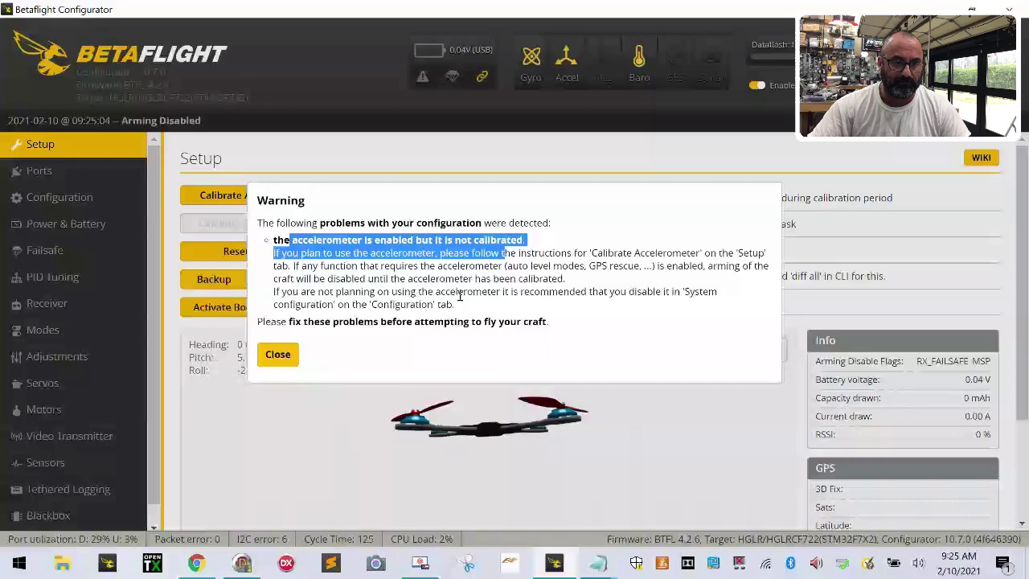
pyautogui.click(279, 355)
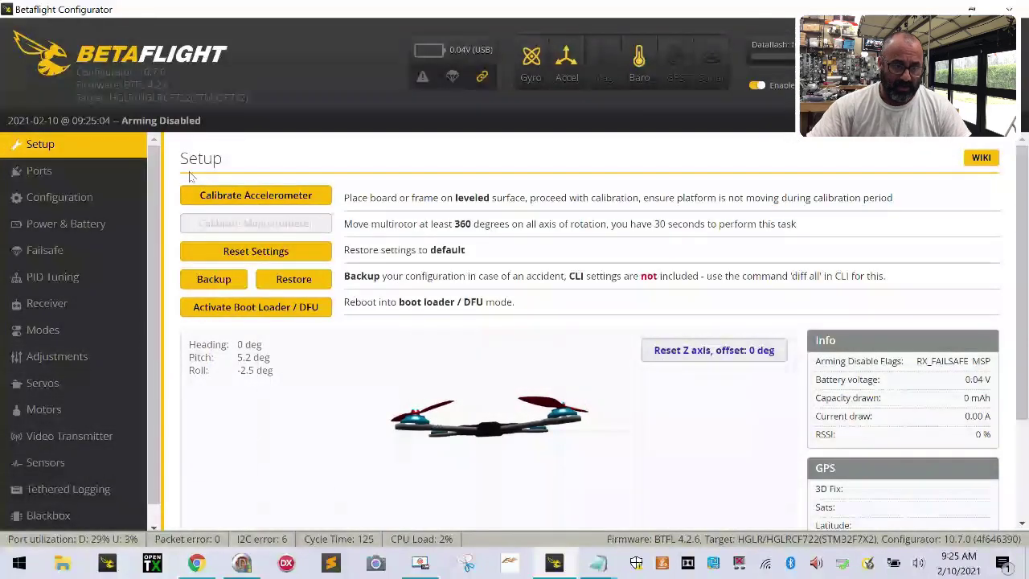
pyautogui.click(238, 195)
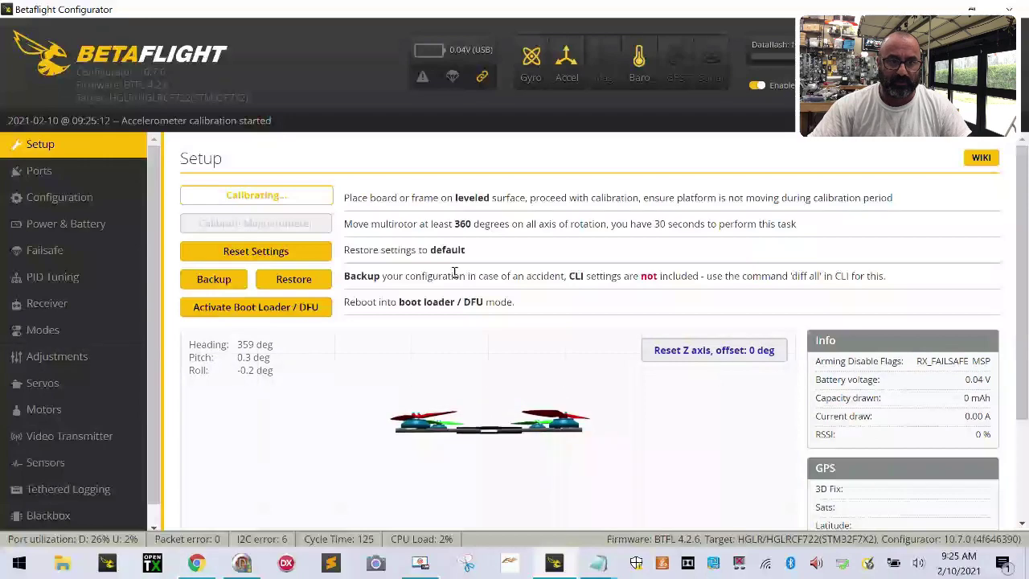
# Enable the LED_STRIP feature in the flight controller configuration, then save and reboot
pyautogui.click(73, 173)
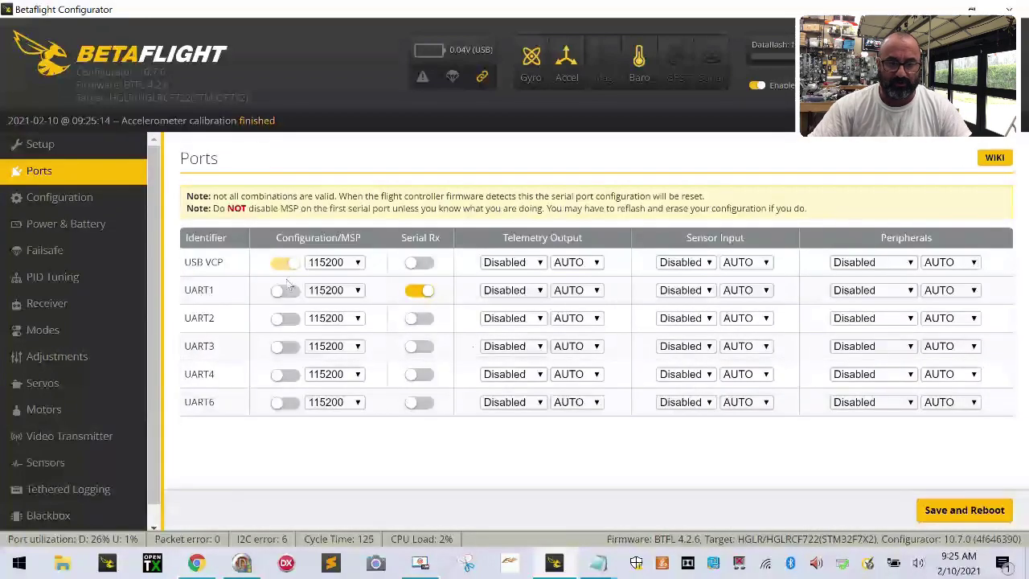
pyautogui.click(80, 203)
pyautogui.scroll(-5, 431, 363)
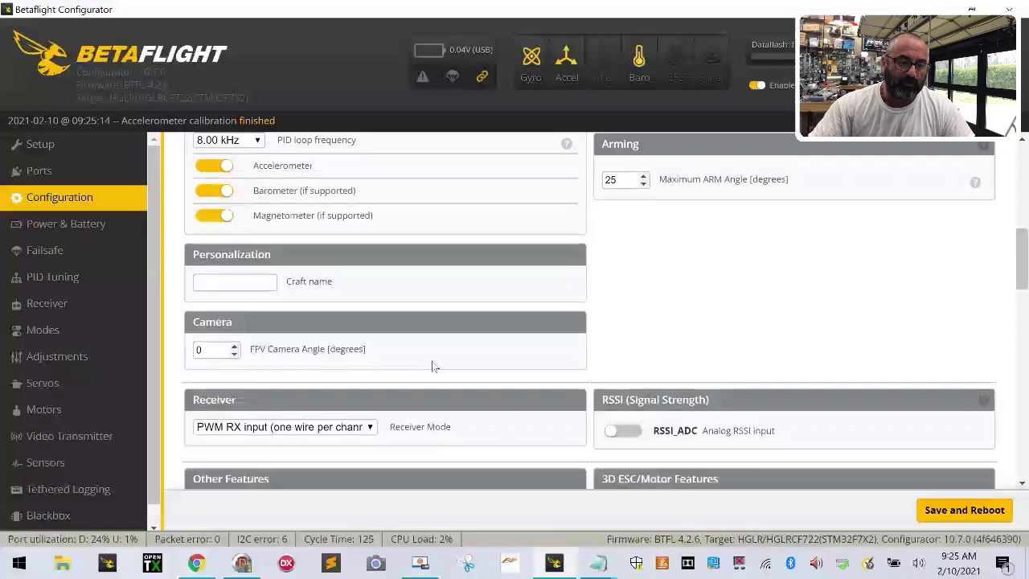
pyautogui.scroll(-4, 431, 366)
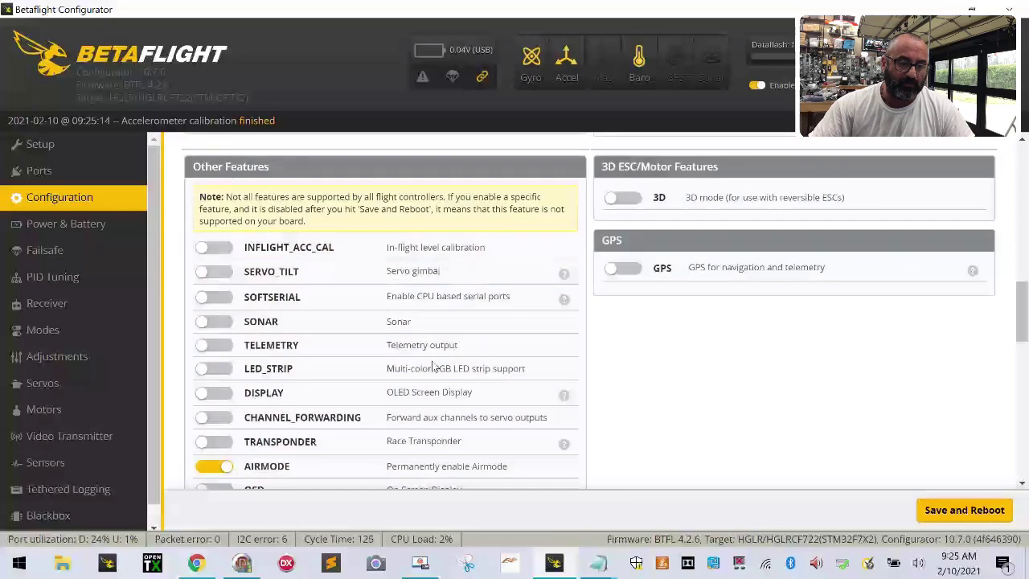
pyautogui.click(214, 369)
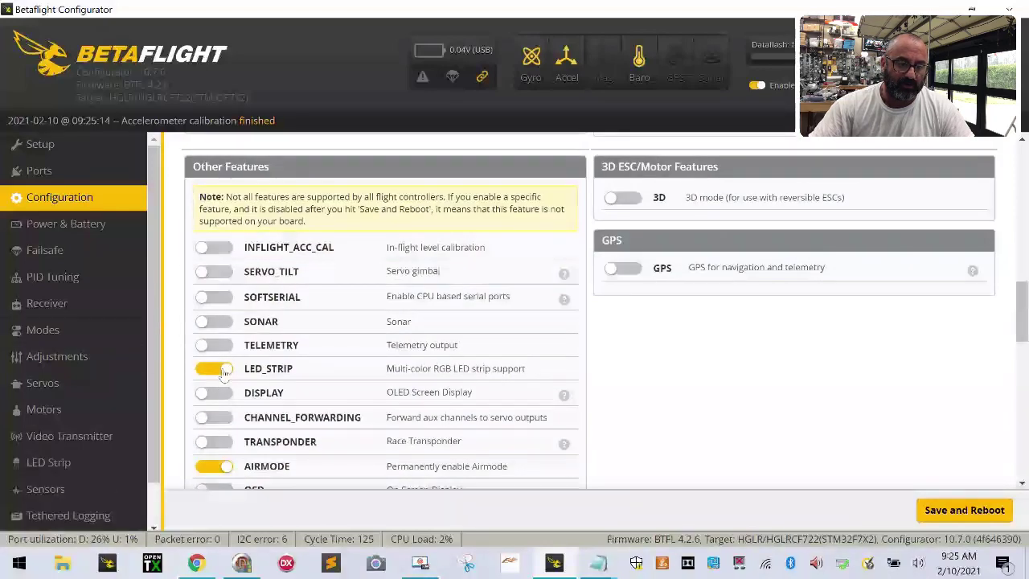
pyautogui.click(960, 515)
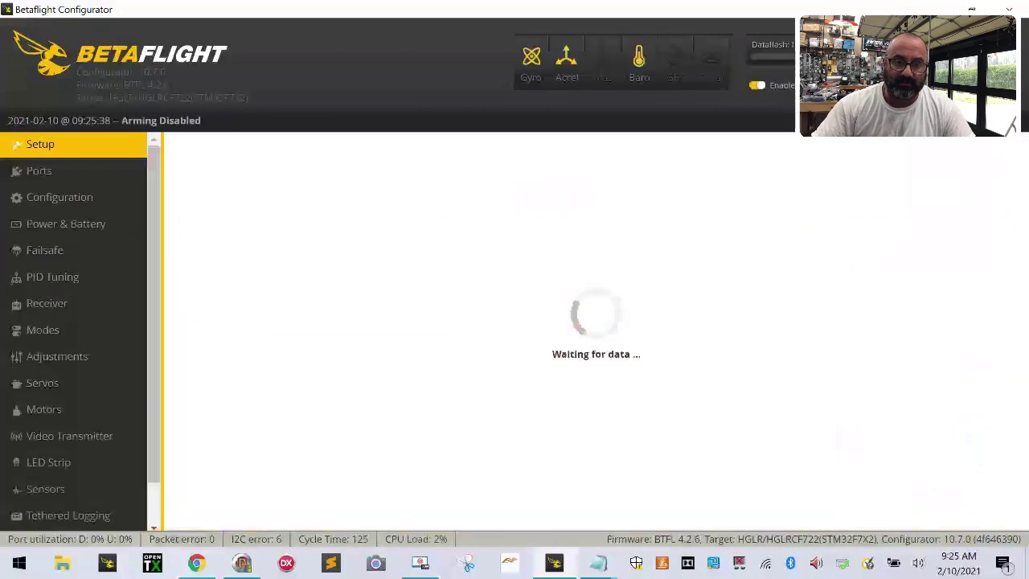
# In the LED strip setup, wire four LEDs numbered 0 to 3 down the lowest four cells of the grid's seventh column
pyautogui.scroll(-1, 76, 365)
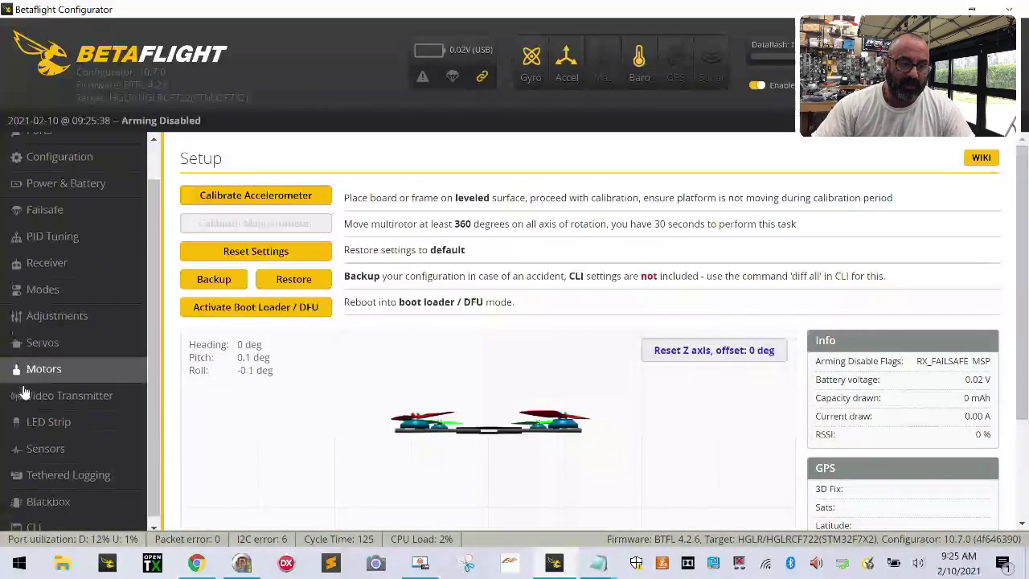
pyautogui.click(78, 420)
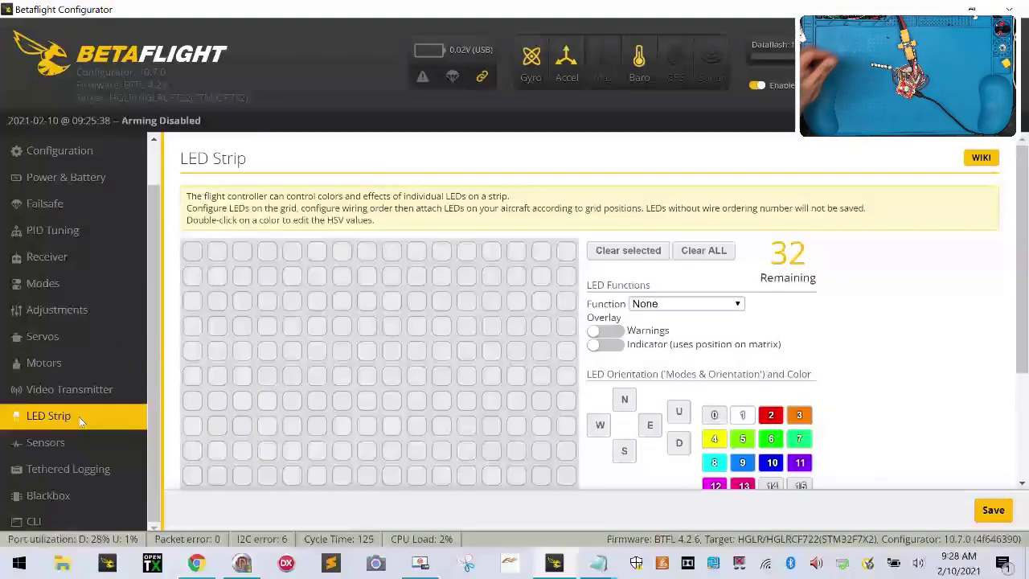
pyautogui.scroll(-2, 193, 417)
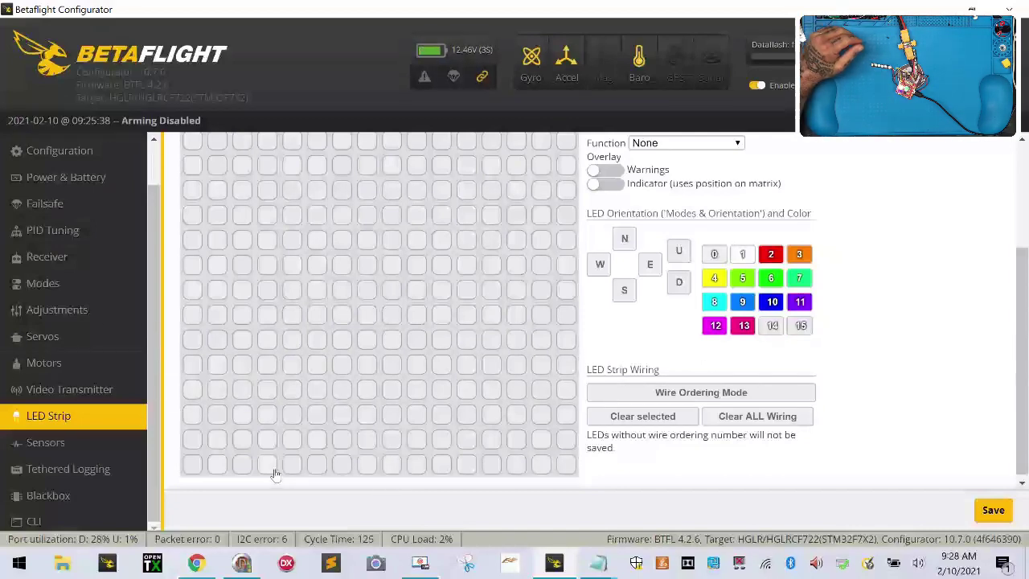
pyautogui.click(684, 396)
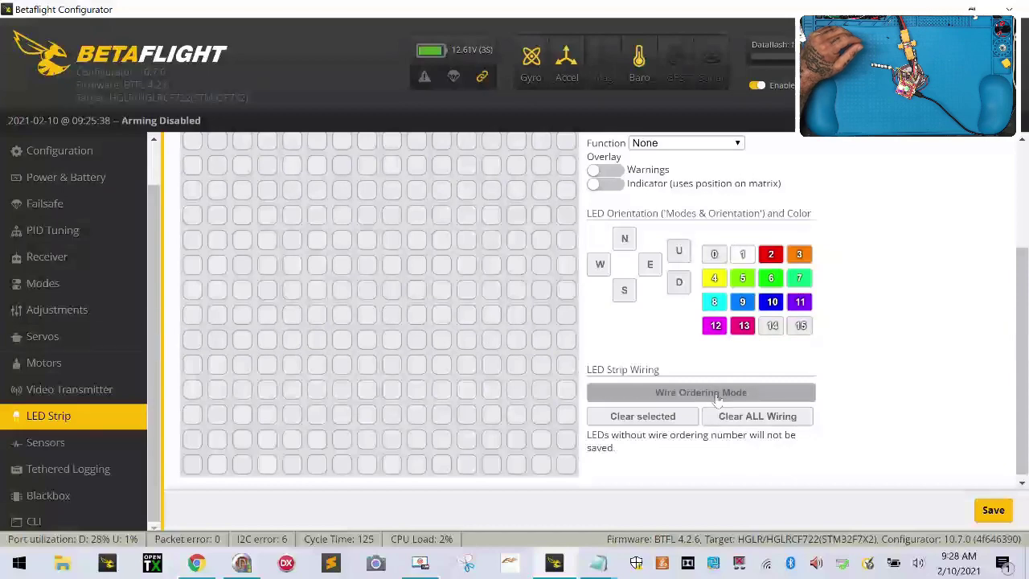
pyautogui.click(717, 396)
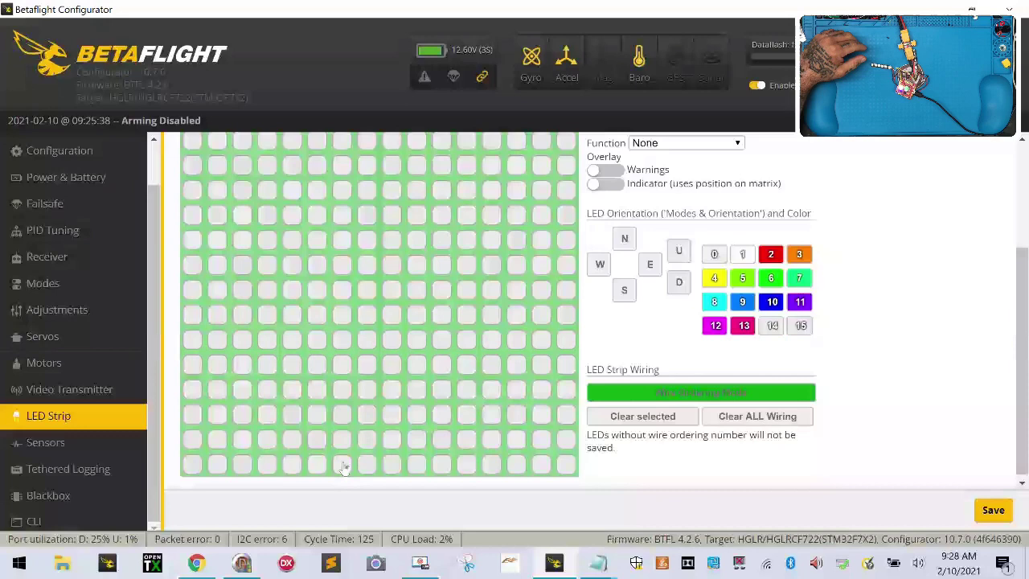
pyautogui.moveTo(340, 464); pyautogui.dragTo(341, 390)
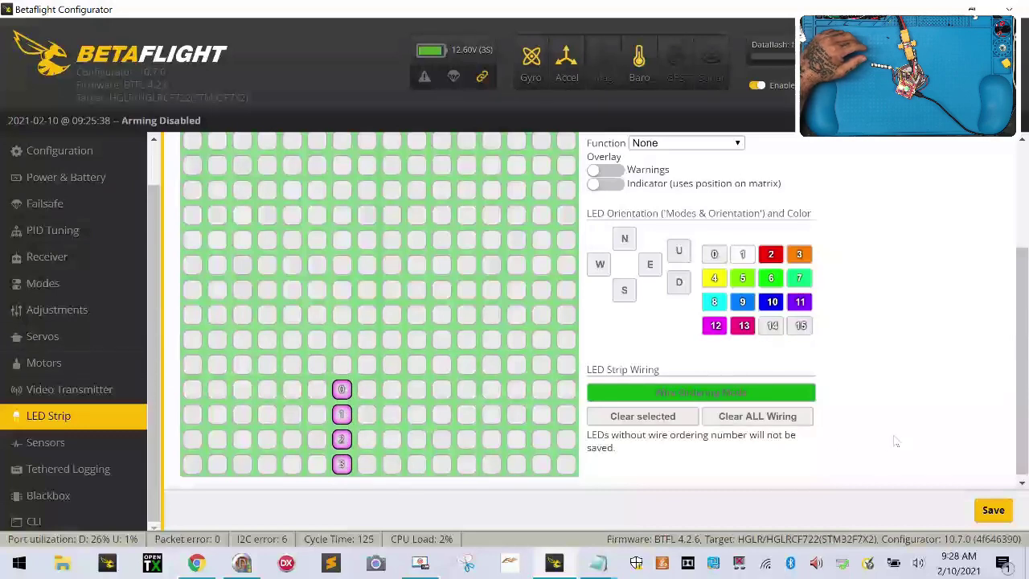
# Give the four wired LEDs the Color function with Larson scanner and red color 2, save, and leave wire ordering mode
pyautogui.scroll(2, 1008, 434)
pyautogui.click(694, 305)
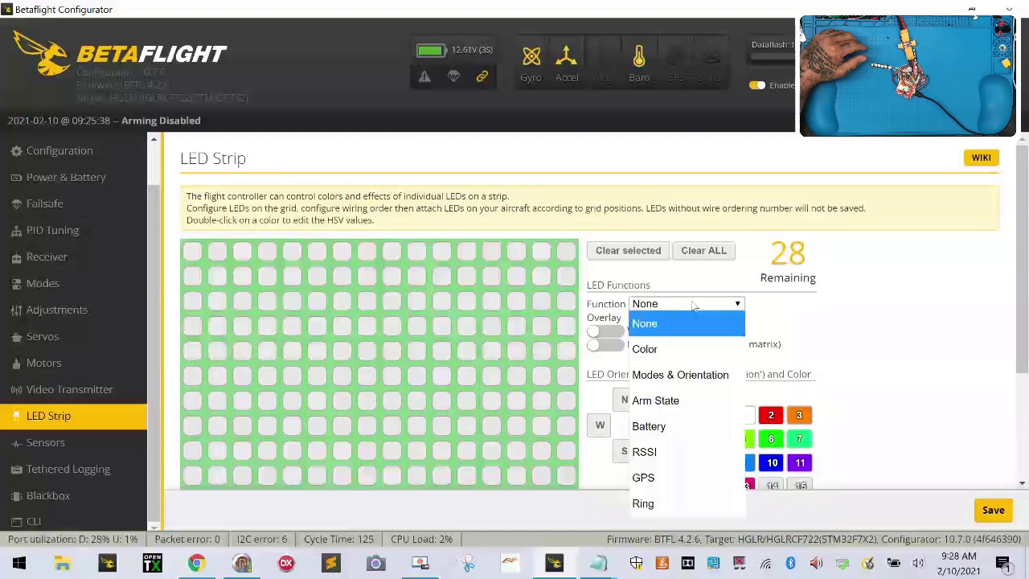
pyautogui.click(686, 345)
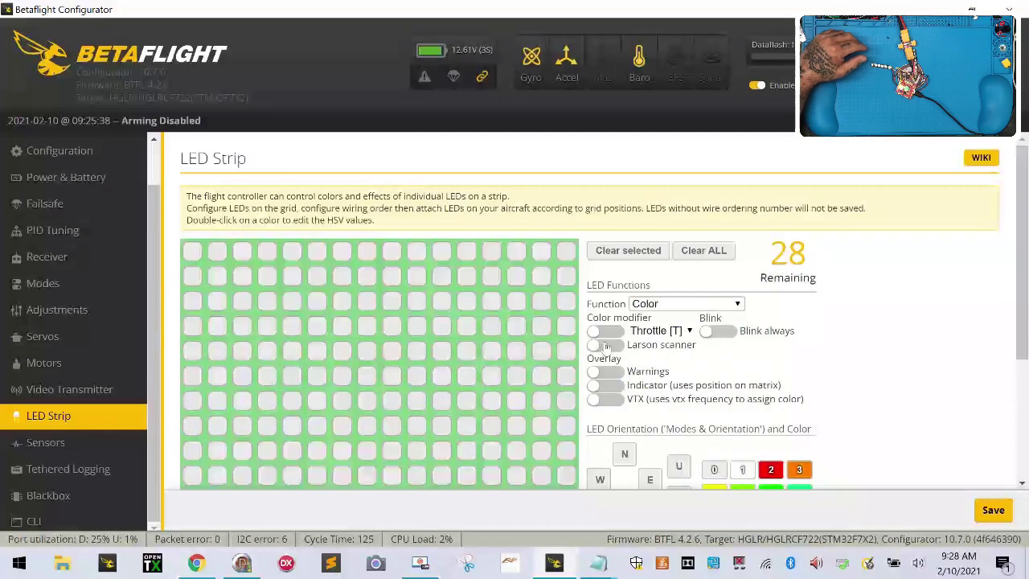
pyautogui.click(605, 346)
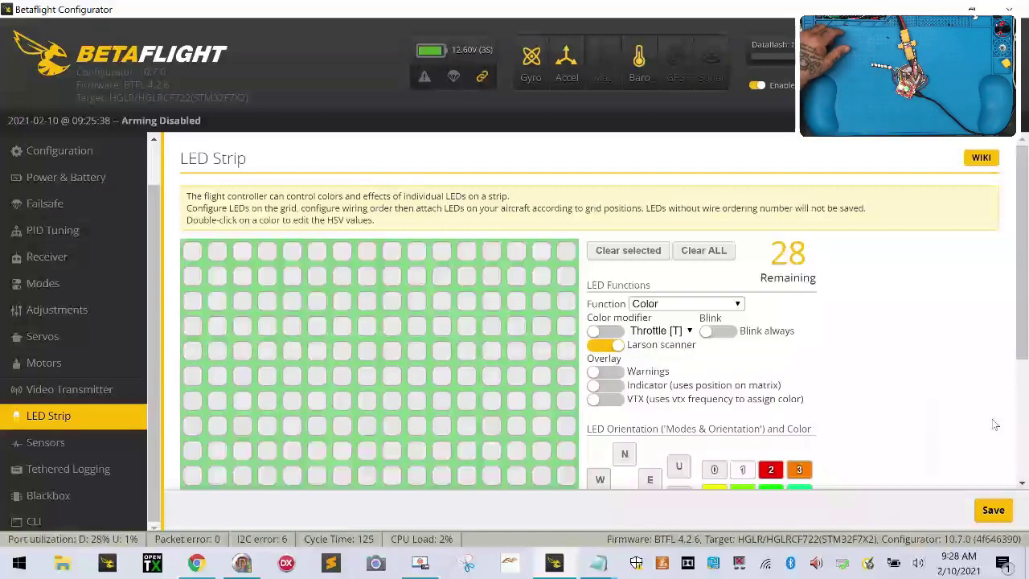
pyautogui.scroll(-3, 994, 424)
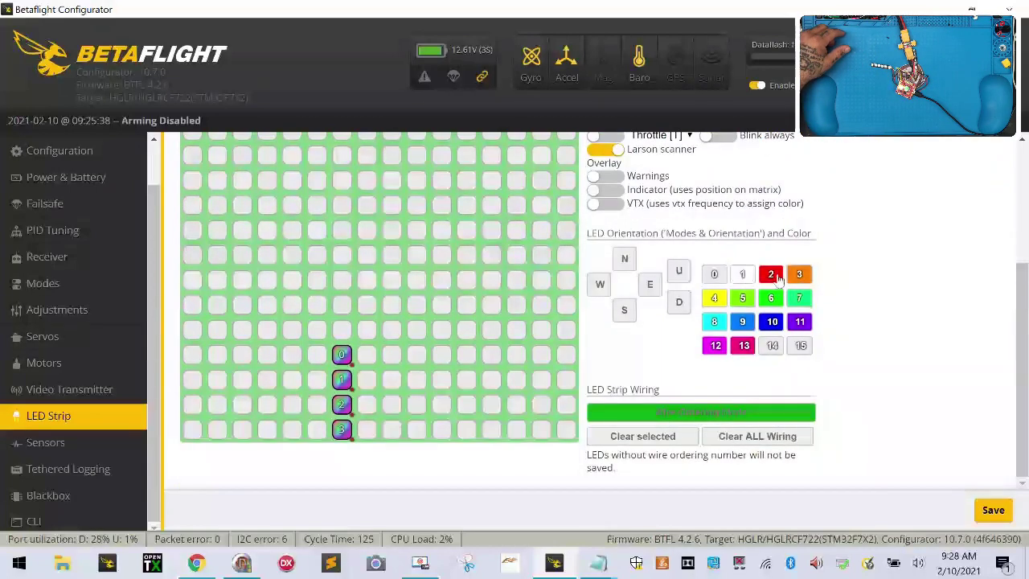
pyautogui.click(773, 276)
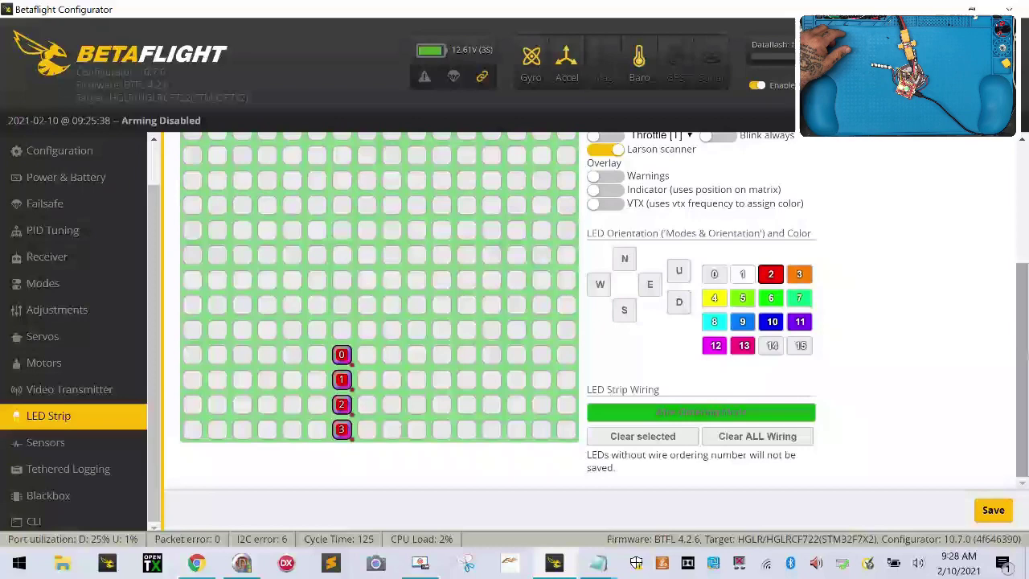
pyautogui.click(990, 511)
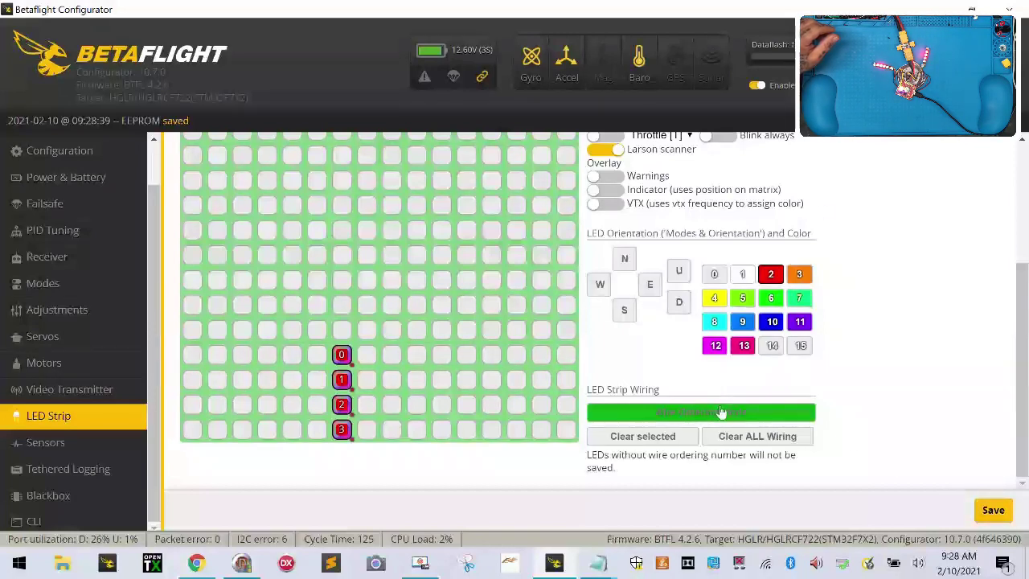
pyautogui.click(719, 412)
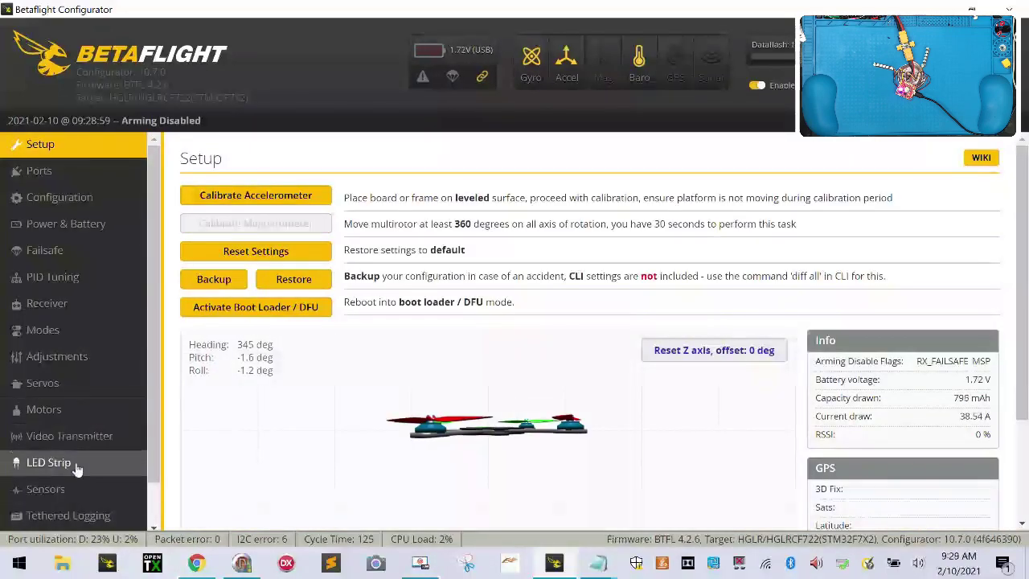
# Clear all wiring from the LED strip grid and save the emptied layout
pyautogui.click(48, 462)
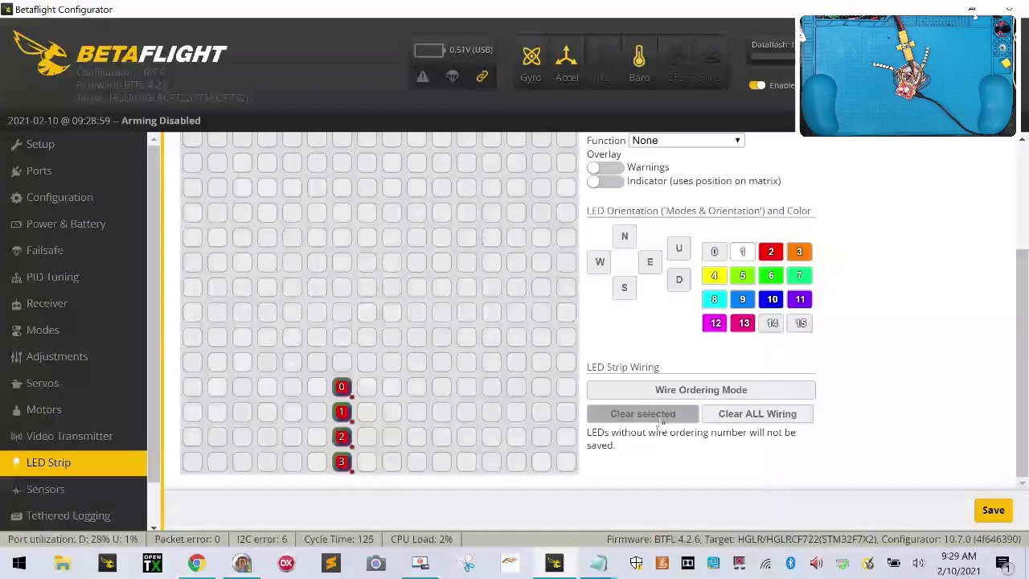
pyautogui.click(690, 390)
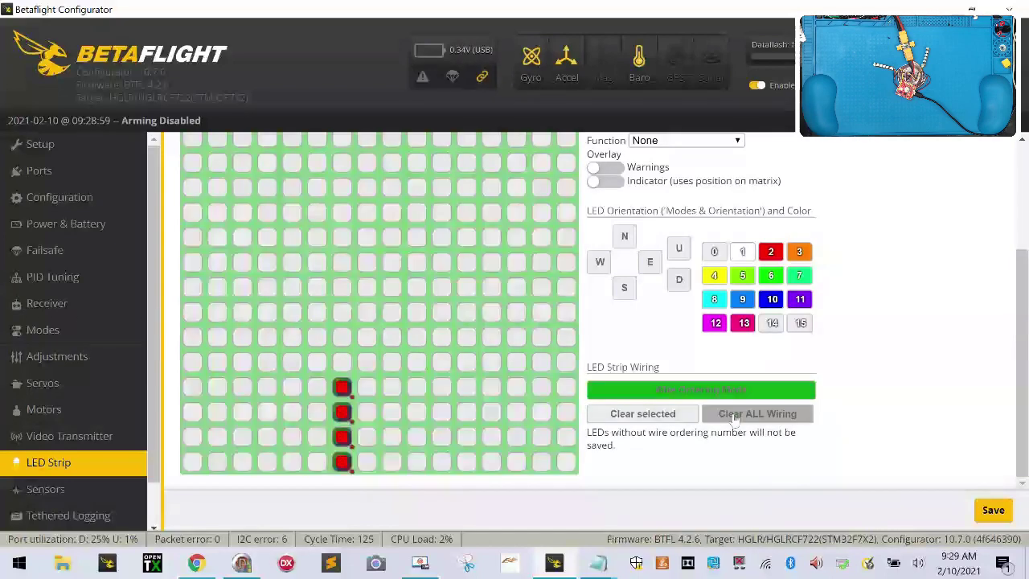
pyautogui.click(993, 510)
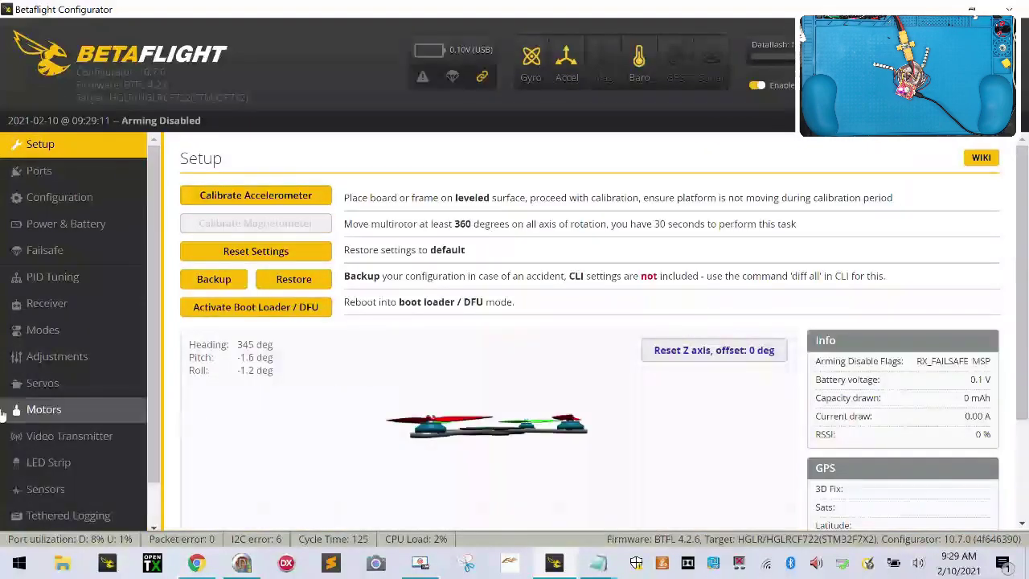
# Wire four LEDs again, numbered 0 to 3, in the lowest four cells of the seventh column of the emptied LED grid
pyautogui.click(48, 462)
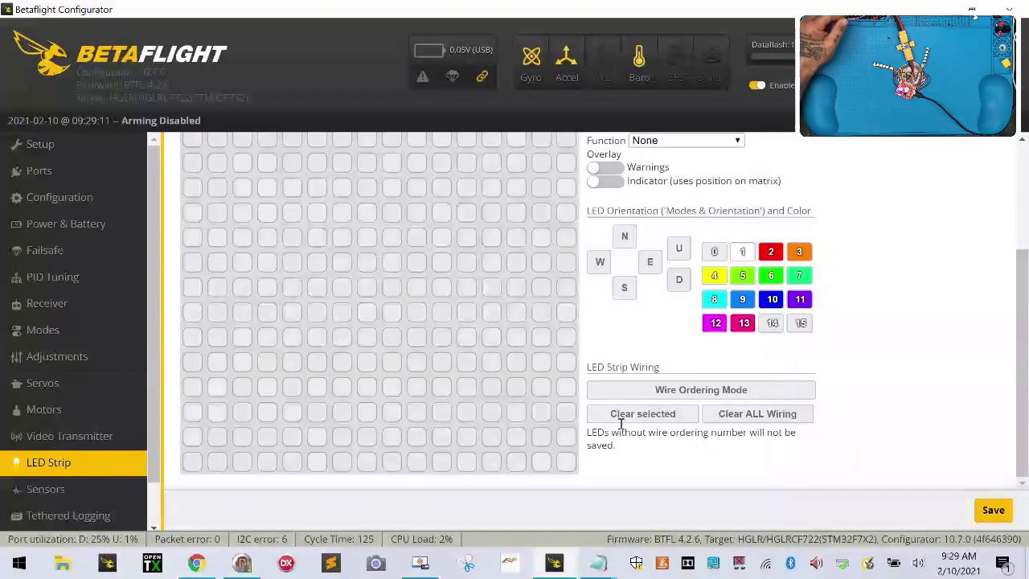
pyautogui.click(724, 393)
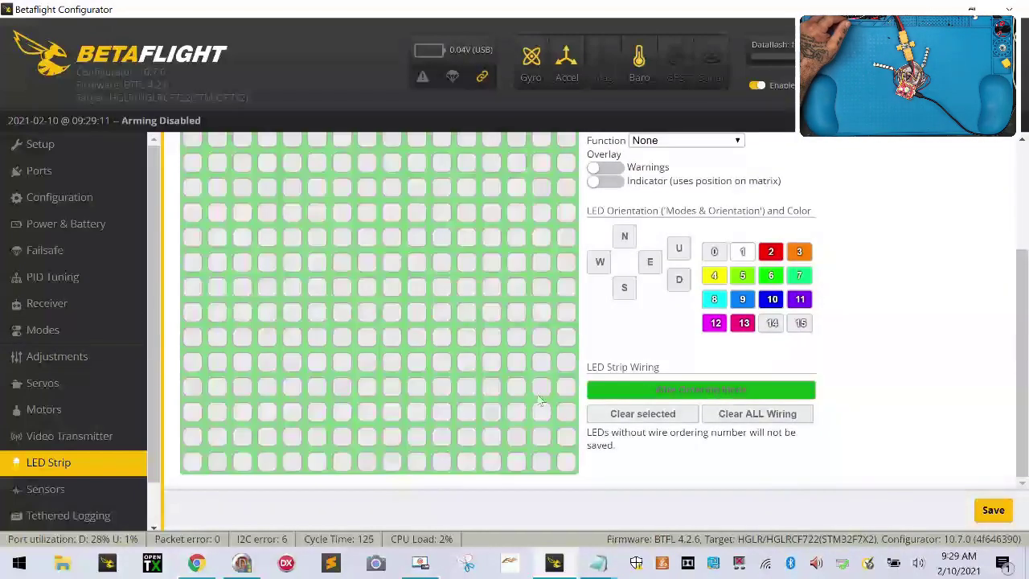
pyautogui.click(345, 462)
pyautogui.moveTo(347, 451); pyautogui.dragTo(346, 389)
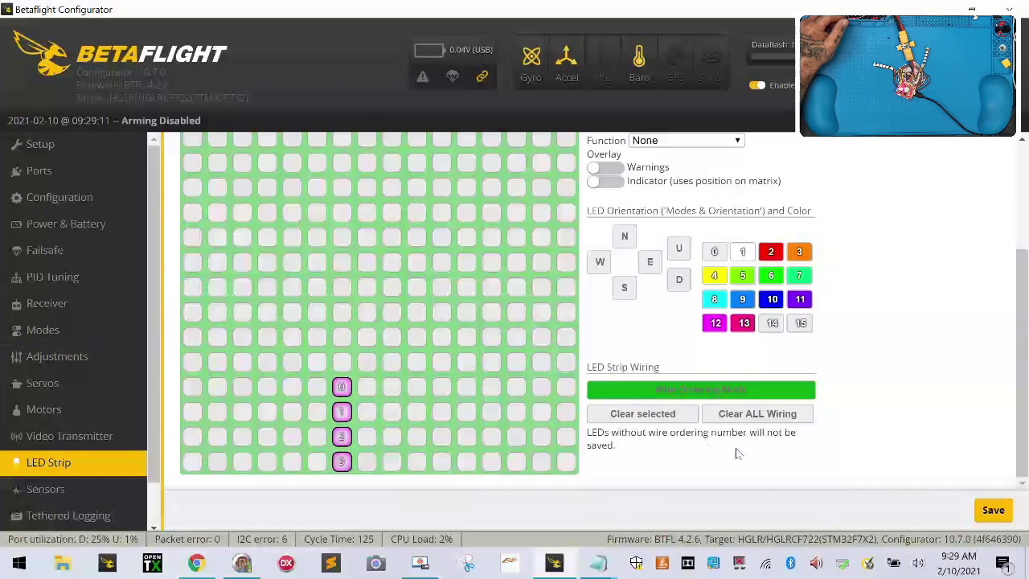
# Set the four rewired LEDs to the Color function with Larson scanner enabled and red color 2
pyautogui.scroll(3, 771, 413)
pyautogui.click(685, 304)
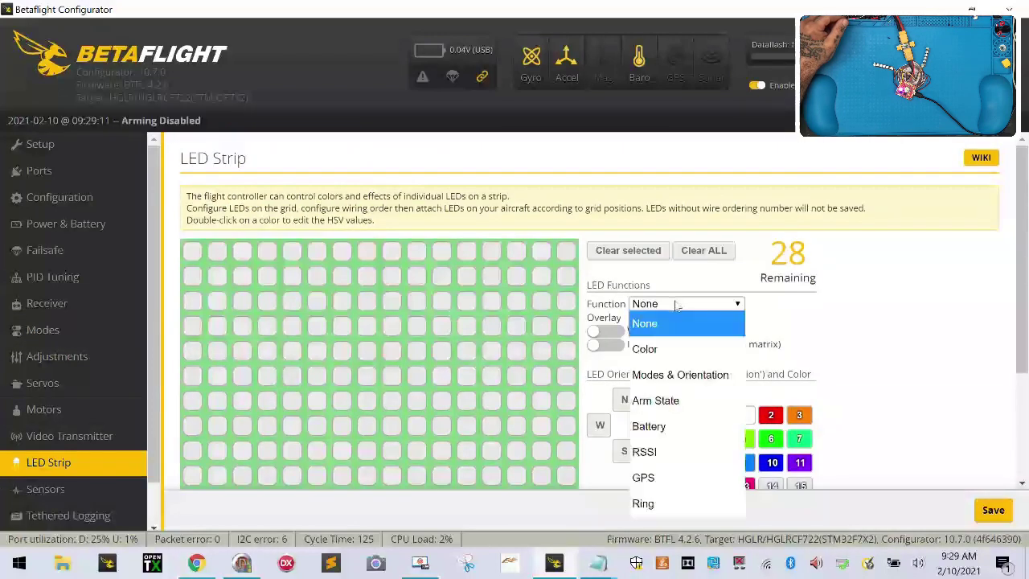
pyautogui.click(666, 349)
pyautogui.click(605, 345)
pyautogui.scroll(-2, 682, 363)
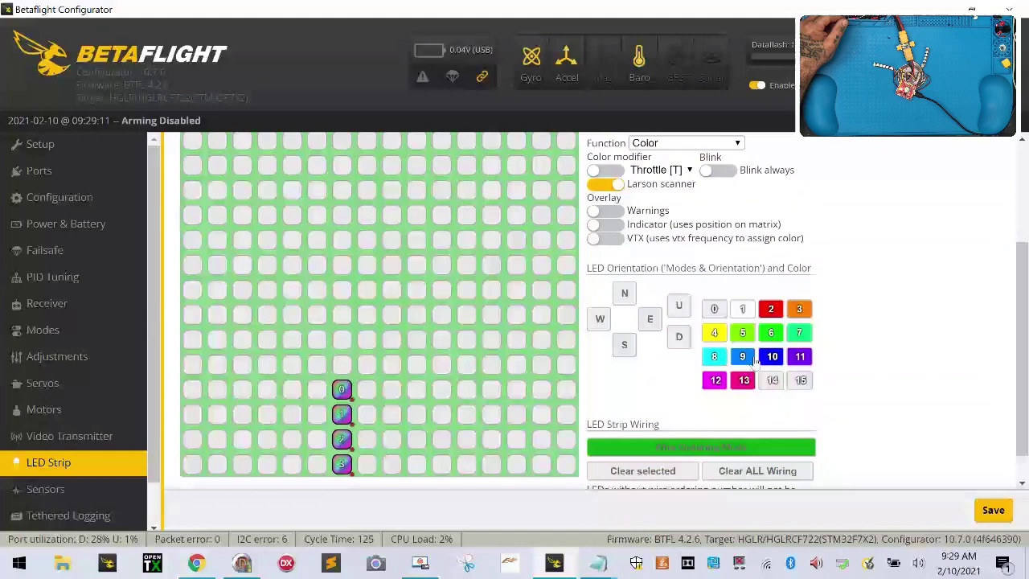
pyautogui.scroll(-1, 834, 417)
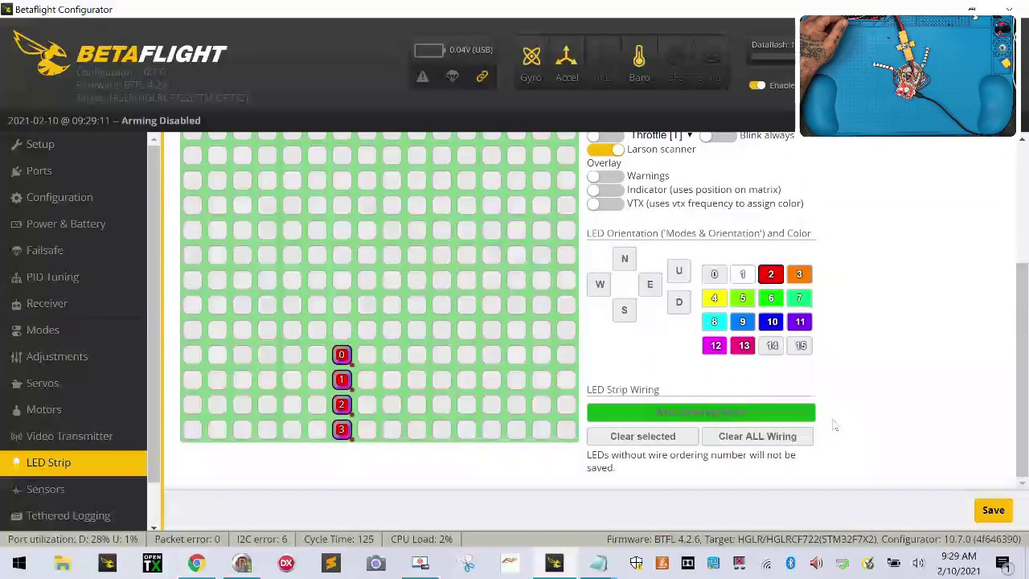
# Clear the four red LEDs from the strip layout, save the emptied grid, and return to the LED Strip settings
pyautogui.click(744, 412)
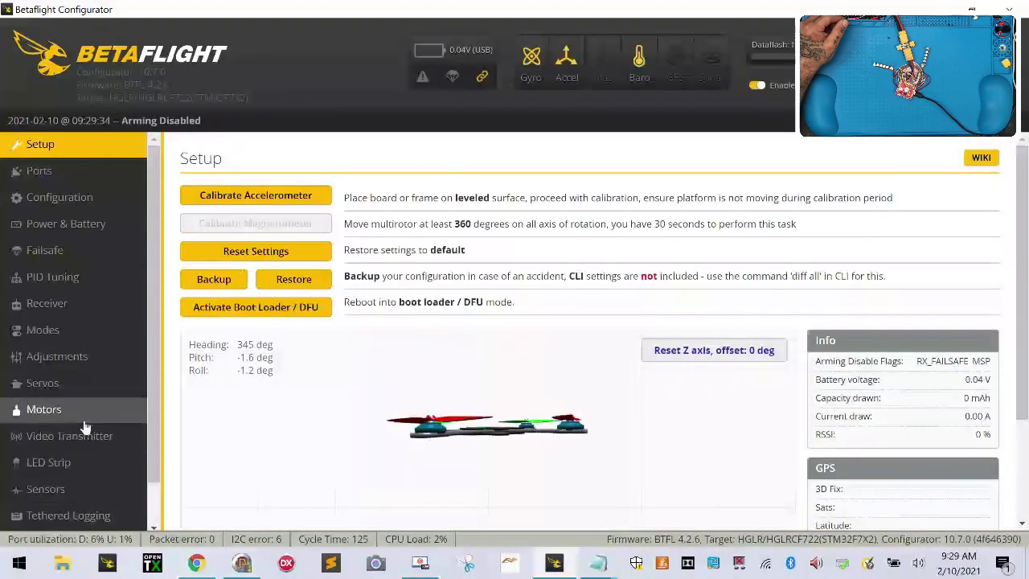
pyautogui.click(48, 462)
pyautogui.scroll(-2, 466, 453)
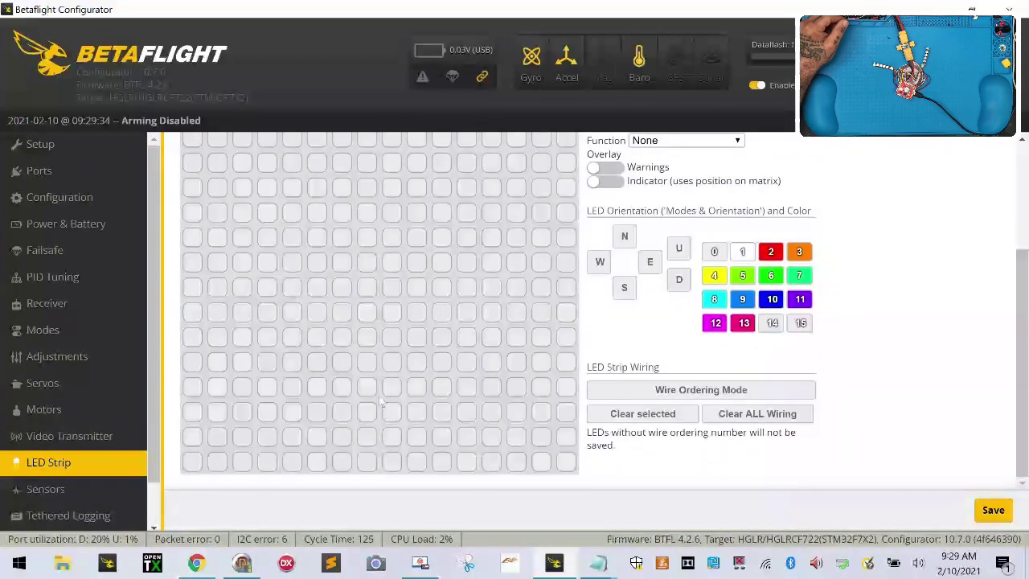
# Wire four LEDs in order from 0 to 3 down the lowest four cells of the grid's seventh column
pyautogui.click(690, 389)
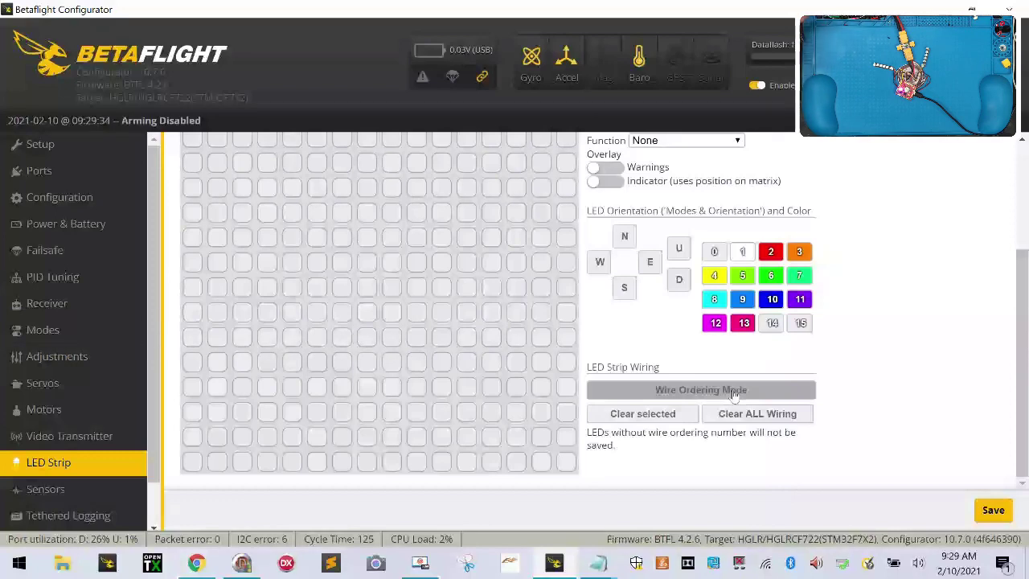
pyautogui.click(734, 392)
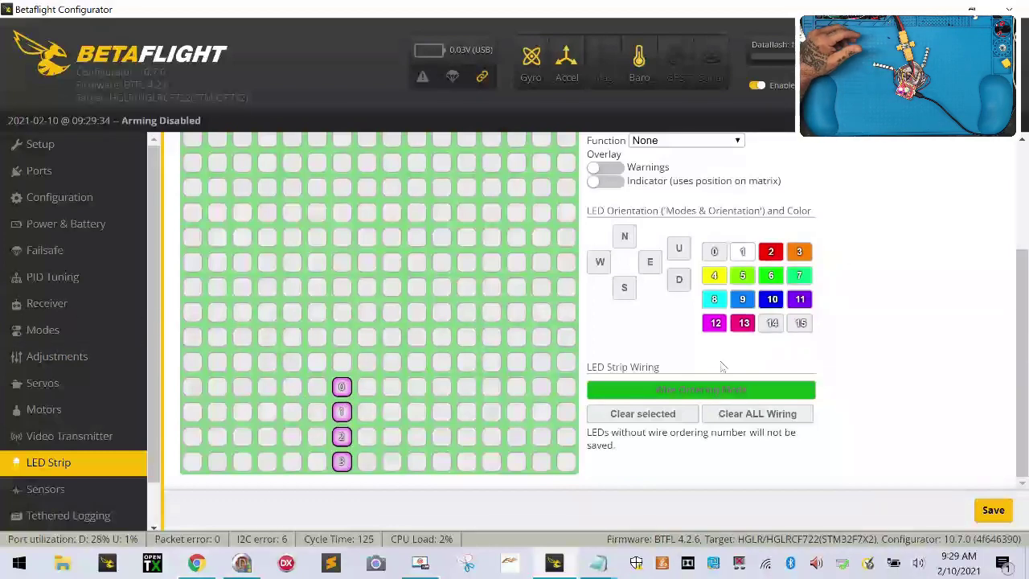
# Give the four wired LEDs the Color function with Blink always enabled, Larson scanner off, and blue color 10
pyautogui.scroll(3, 721, 367)
pyautogui.click(687, 303)
pyautogui.click(651, 347)
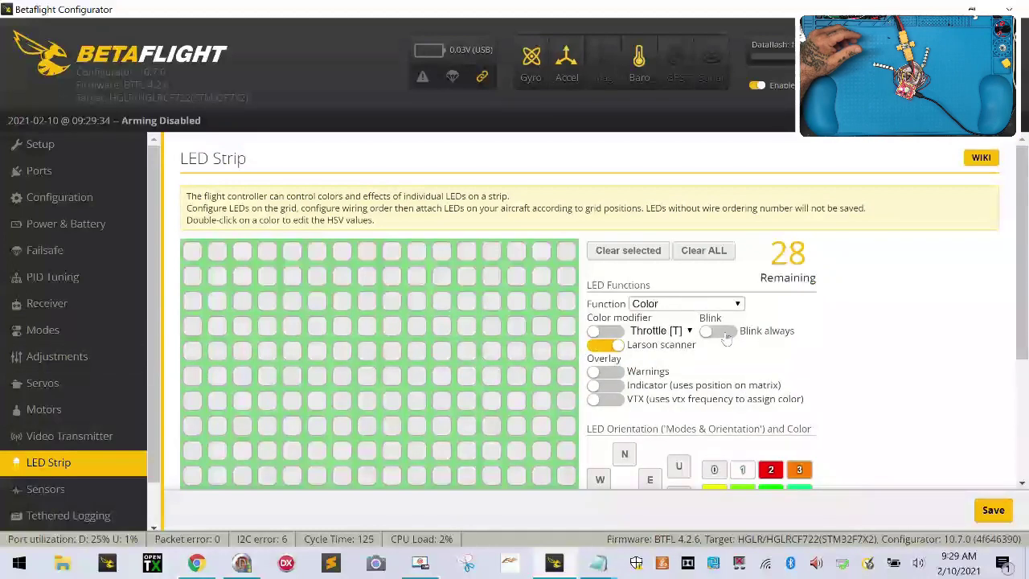
pyautogui.scroll(-2, 726, 394)
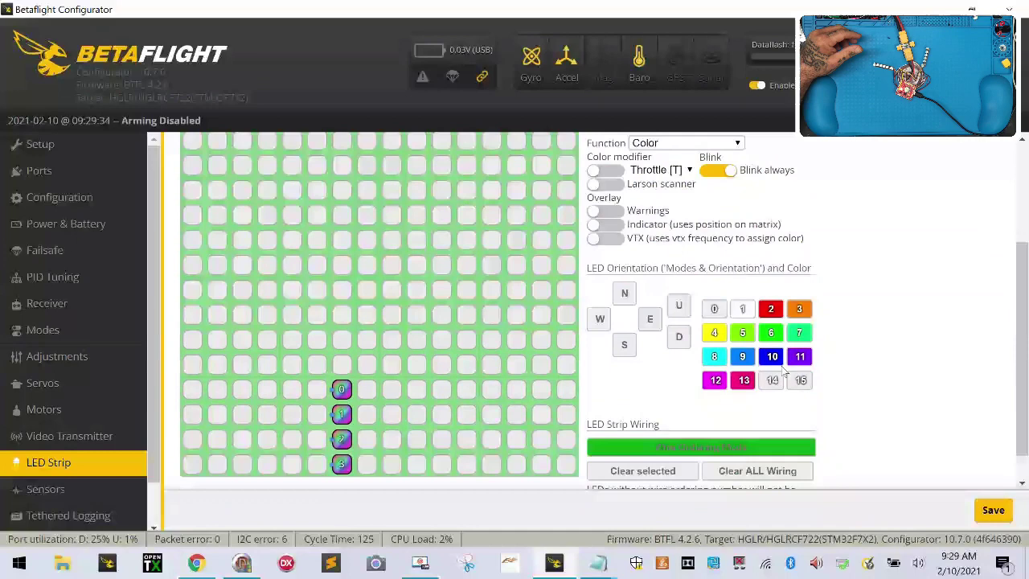
pyautogui.scroll(-1, 763, 418)
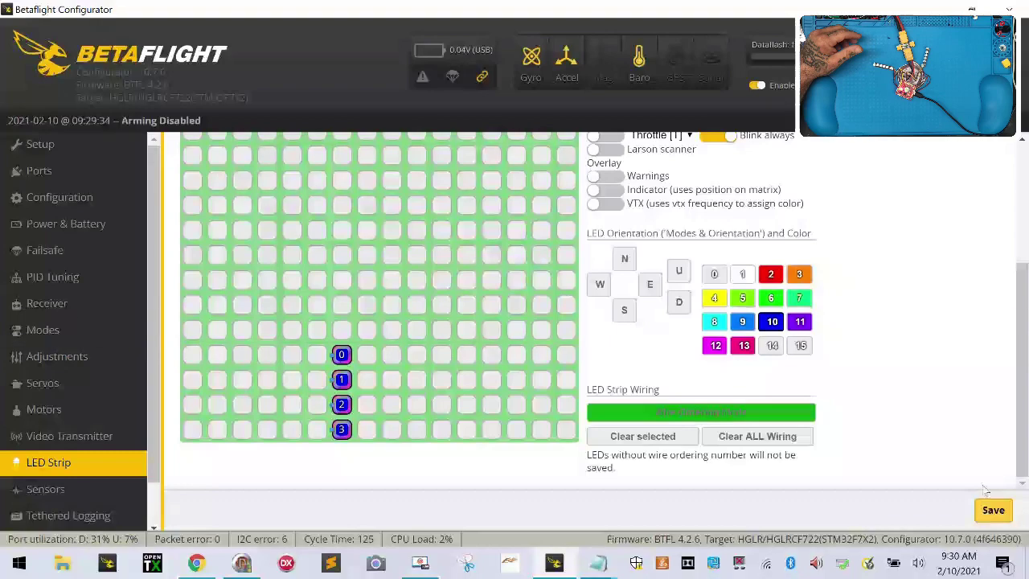
# Save the blue blinking LED configuration and reopen the LED Strip settings to check the stored layout
pyautogui.click(994, 510)
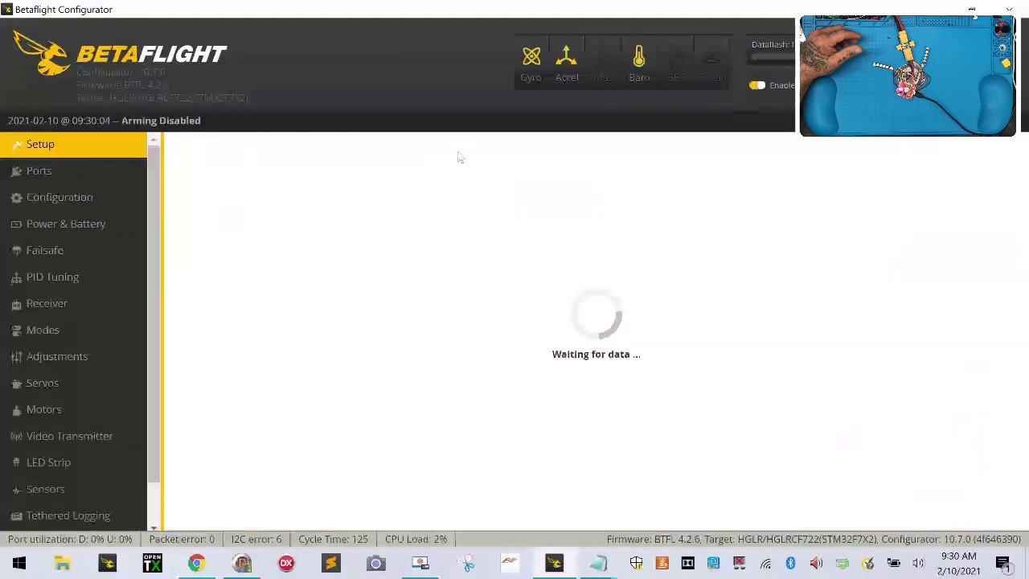
pyautogui.click(90, 462)
pyautogui.scroll(-2, 321, 385)
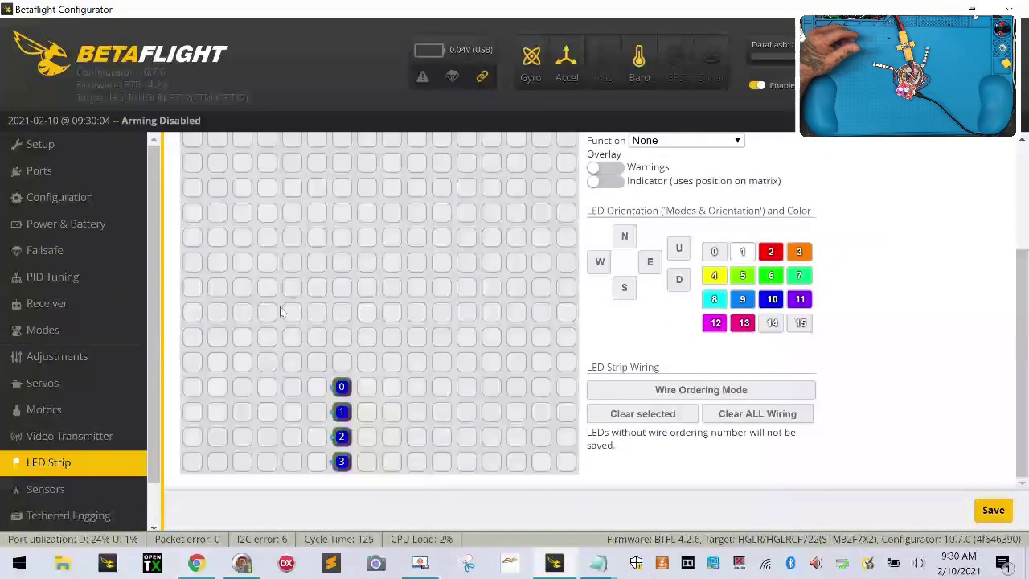